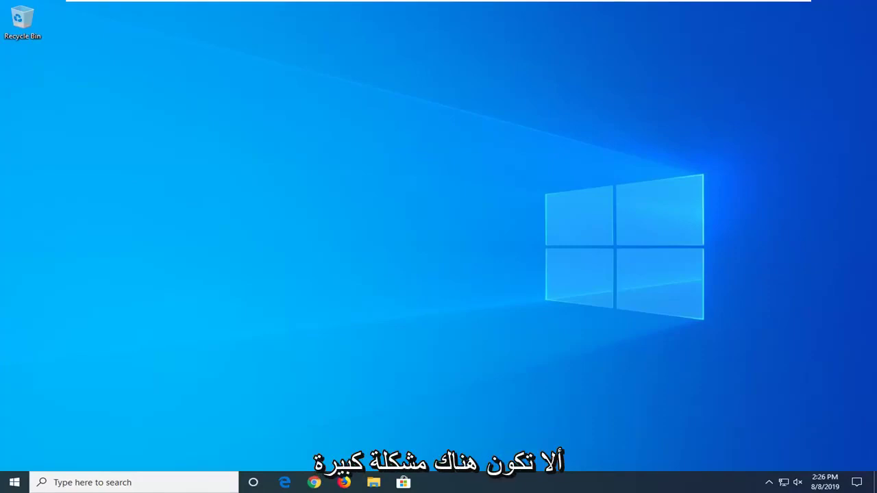
- Search the Start menu for 'settings' and launch the Settings app
left_click(14, 483)
left_click(14, 483)
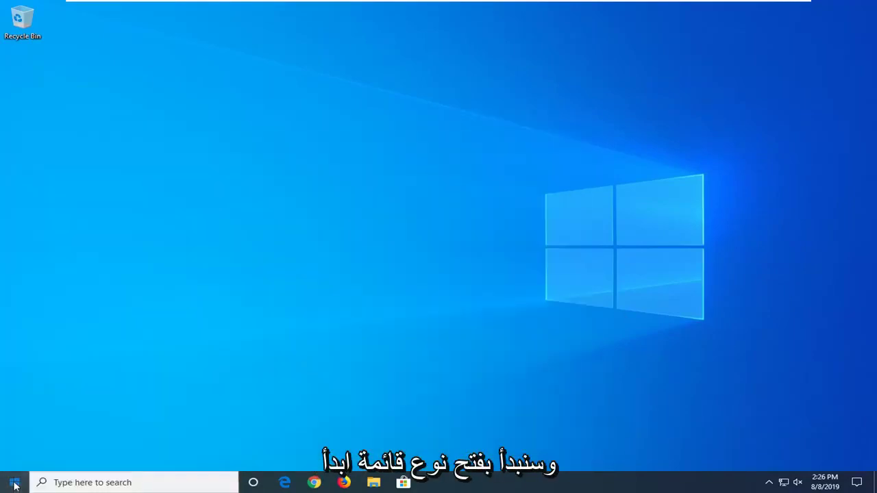
left_click(15, 482)
type("sett")
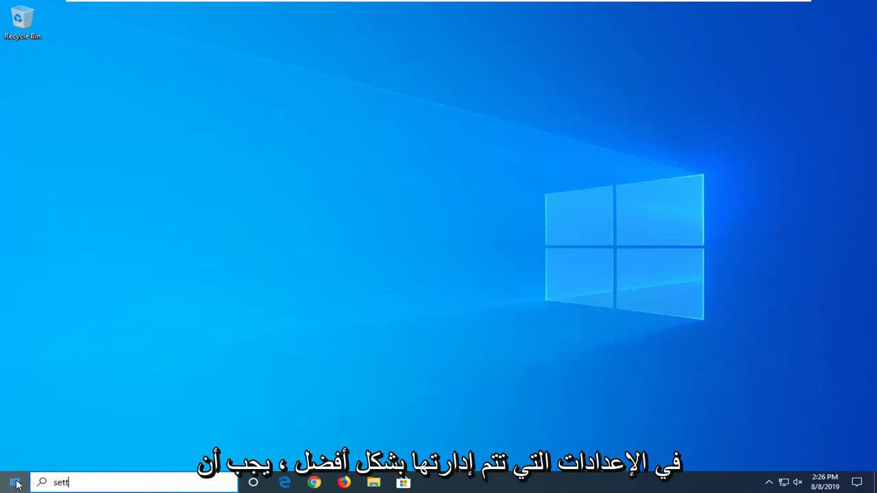
type("ings")
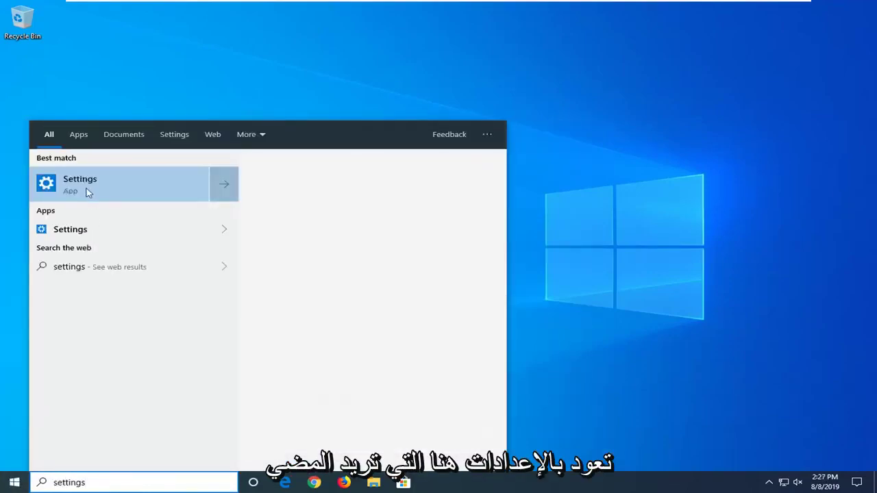
left_click(83, 186)
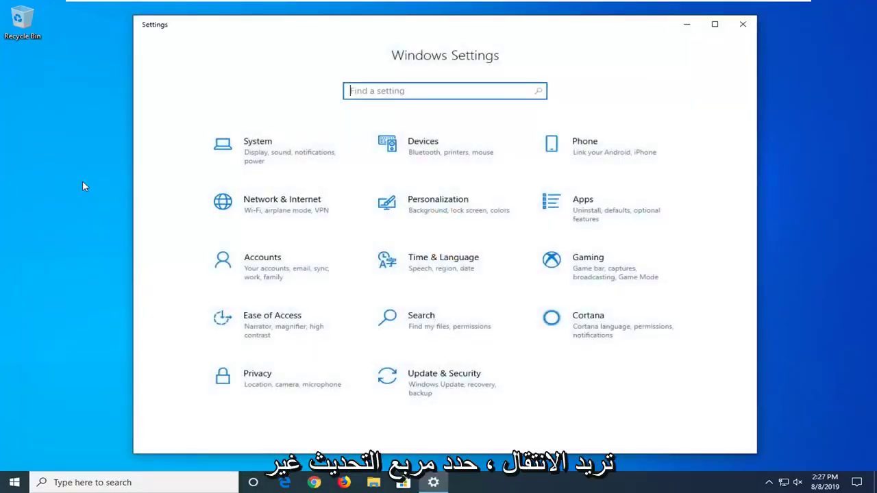
- Go to Update & Security's Recovery page to restart into advanced startup
left_click(464, 381)
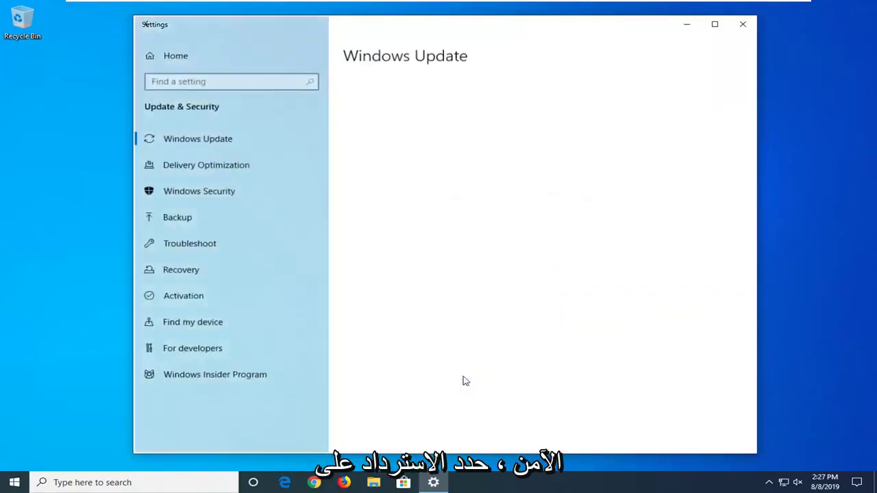
left_click(188, 273)
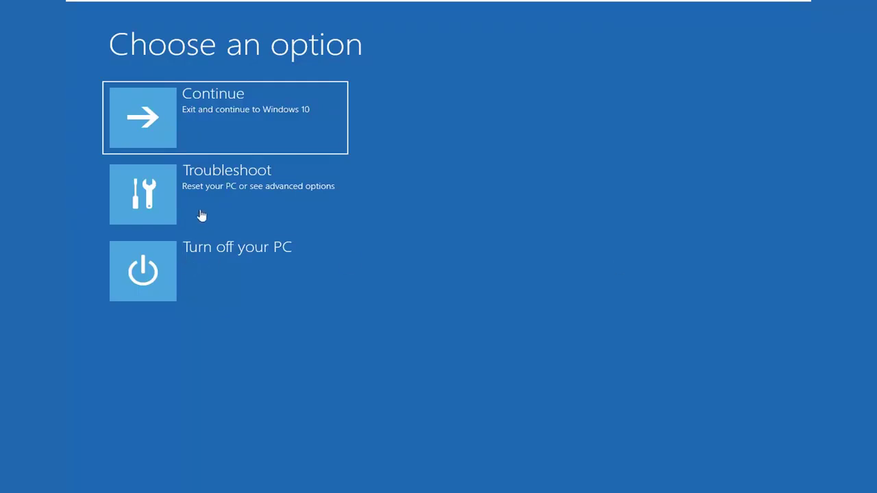
- Go through Troubleshoot > Advanced options > Startup Settings in the recovery menu
left_click(245, 191)
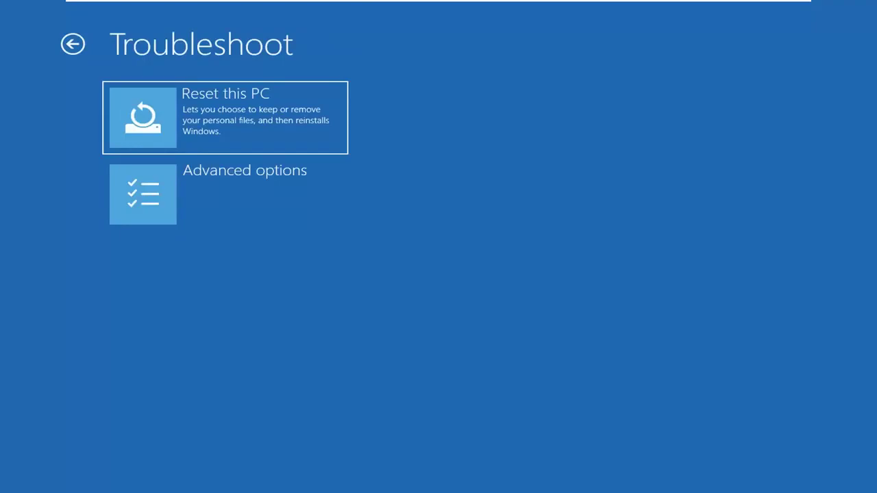
left_click(185, 202)
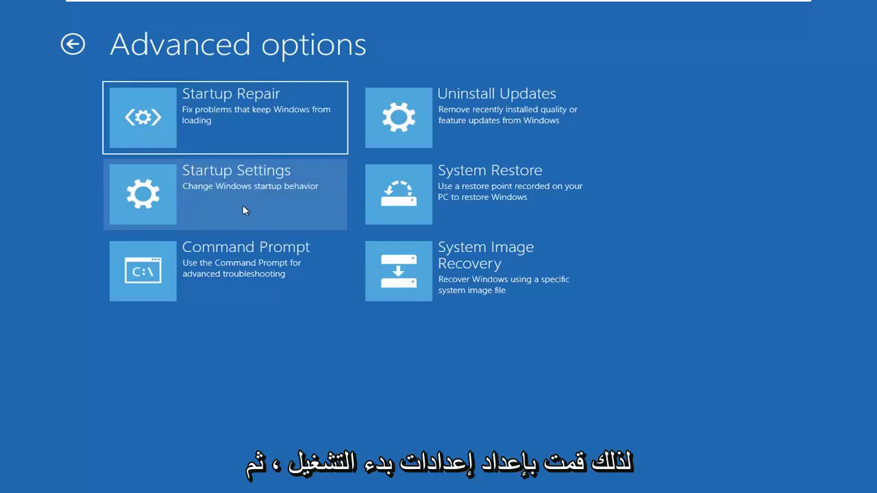
left_click(186, 187)
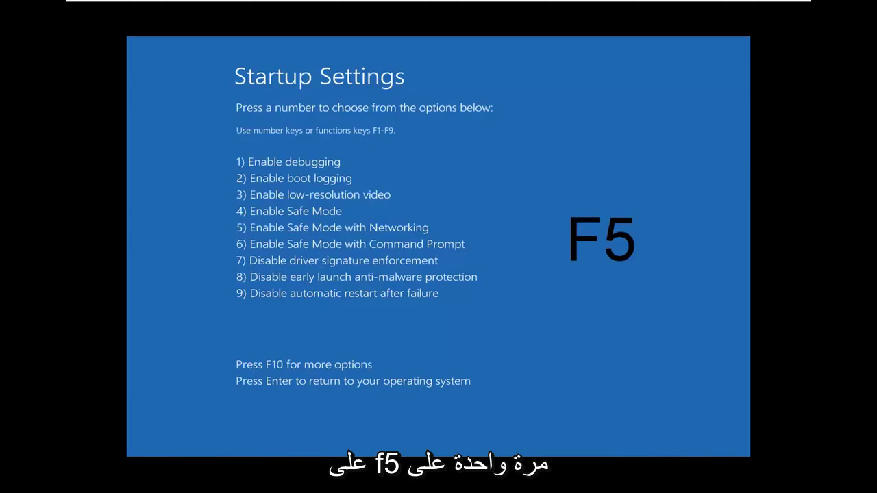
- Choose option 5 (F5) to boot into Safe Mode with Networking
key("F5")
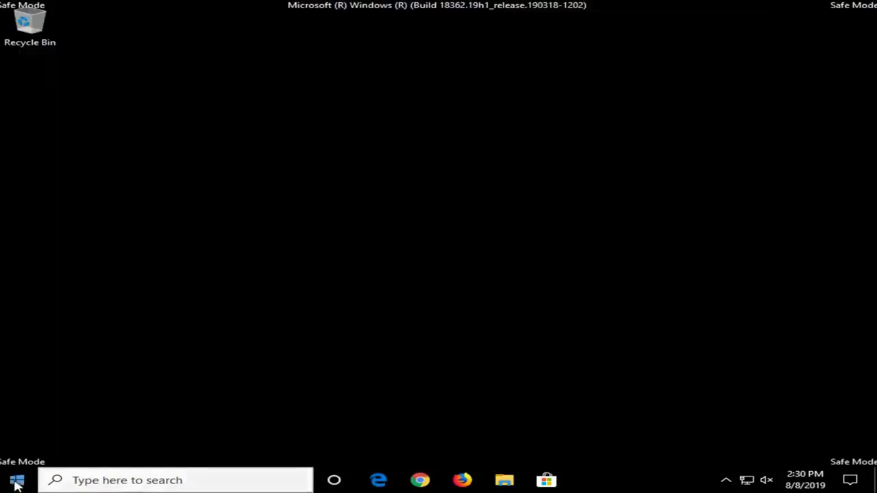
- Search for 'file explorer' from Start and launch File Explorer
left_click(18, 480)
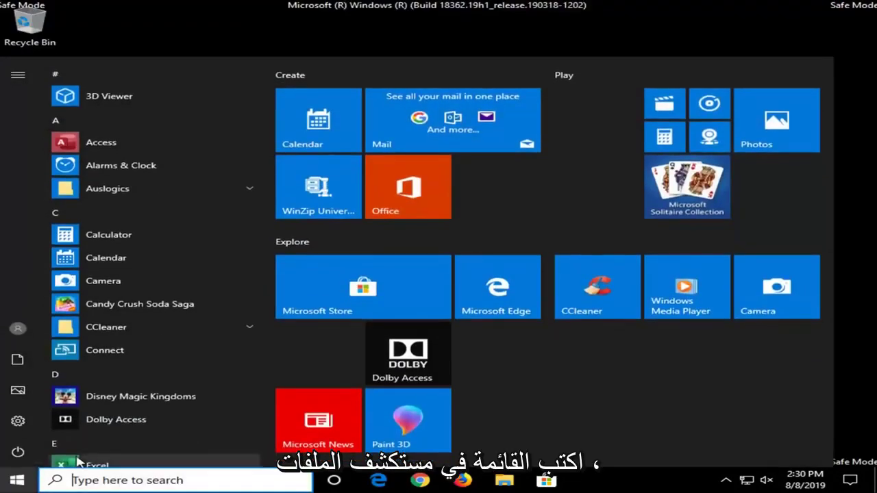
type("fiol")
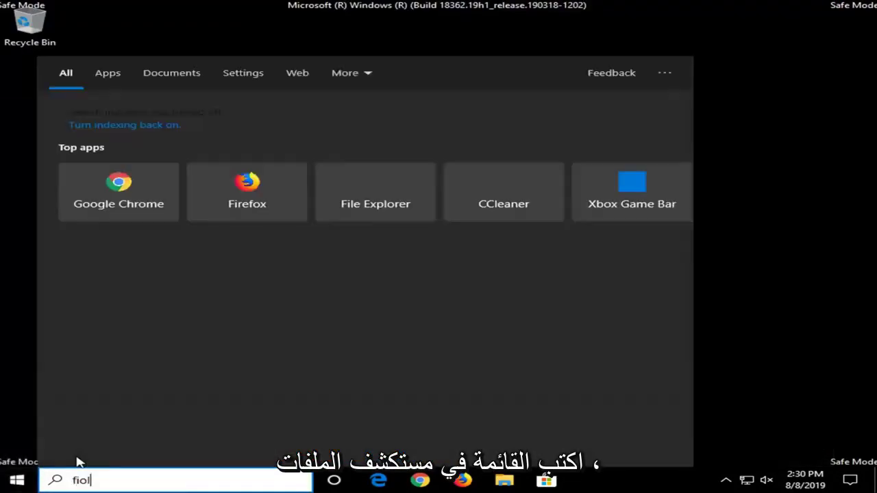
key("BackSpace")
key("BackSpace")
type("le explorer")
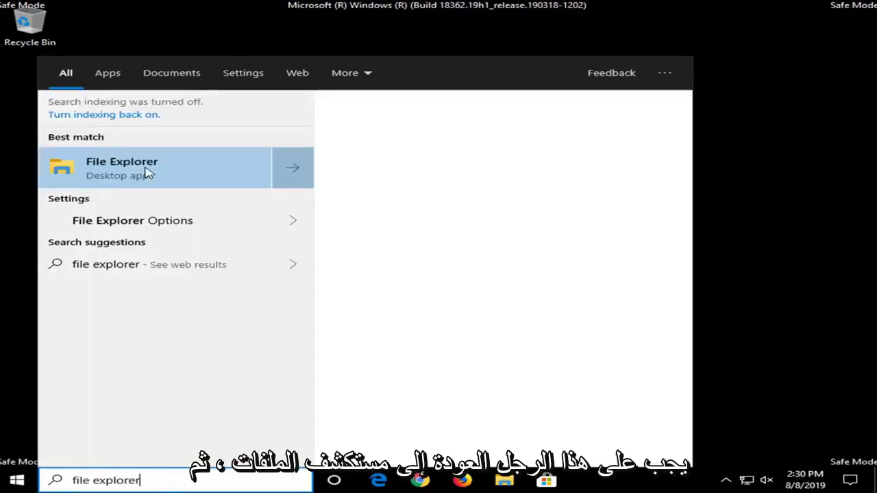
left_click(156, 177)
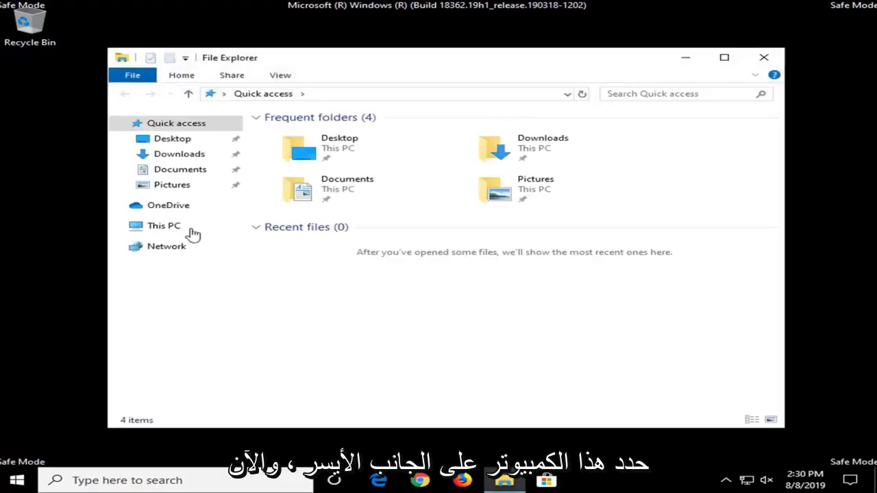
- Browse This PC to C:\Windows\SoftwareDistribution
left_click(172, 228)
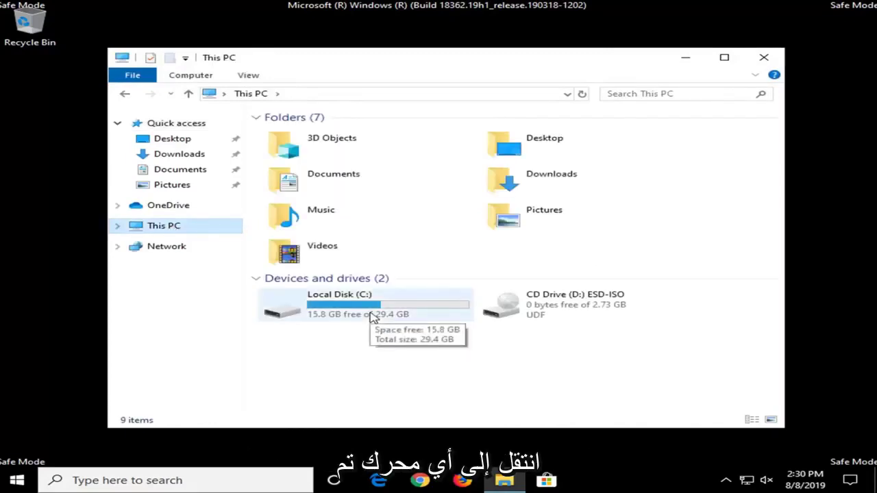
mouse_move(361, 305)
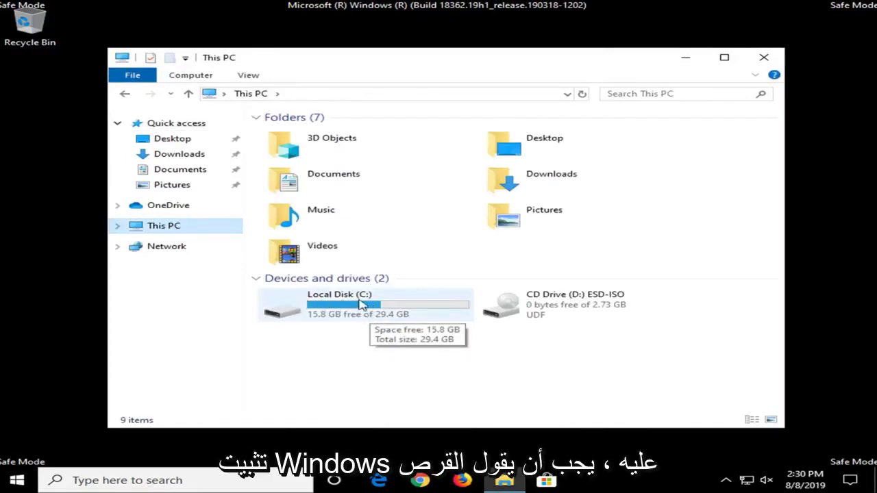
double_click(324, 305)
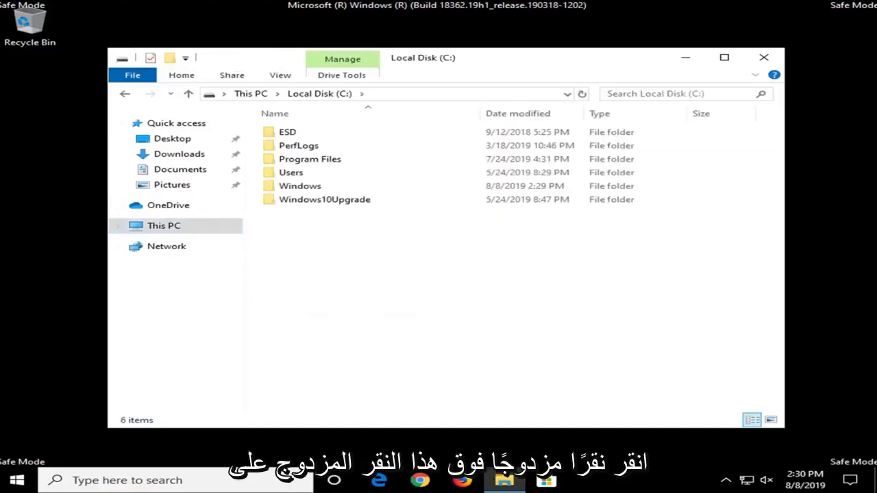
double_click(278, 188)
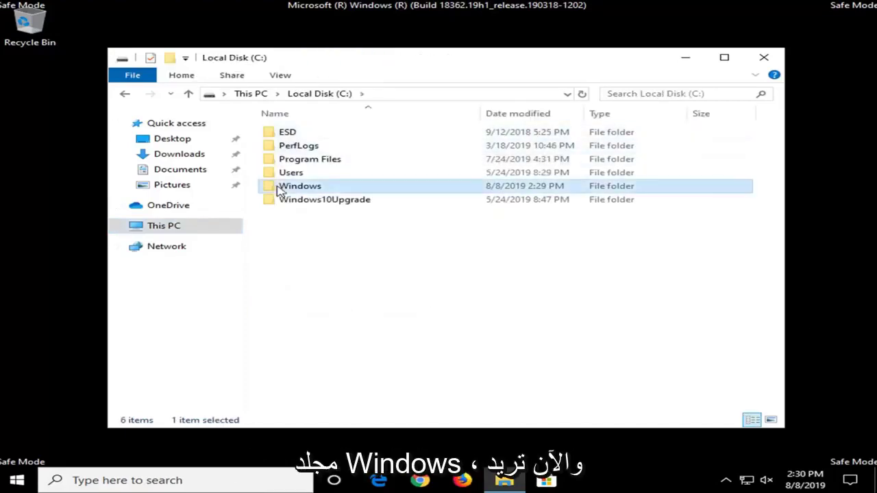
scroll(343, 229, "down", 8)
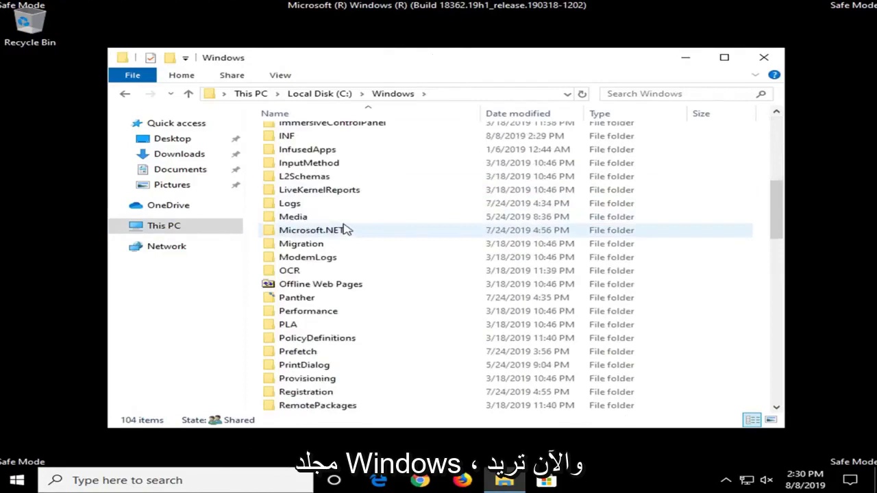
scroll(336, 254, "down", 4)
scroll(342, 370, "down", 2)
scroll(344, 370, "down", 2)
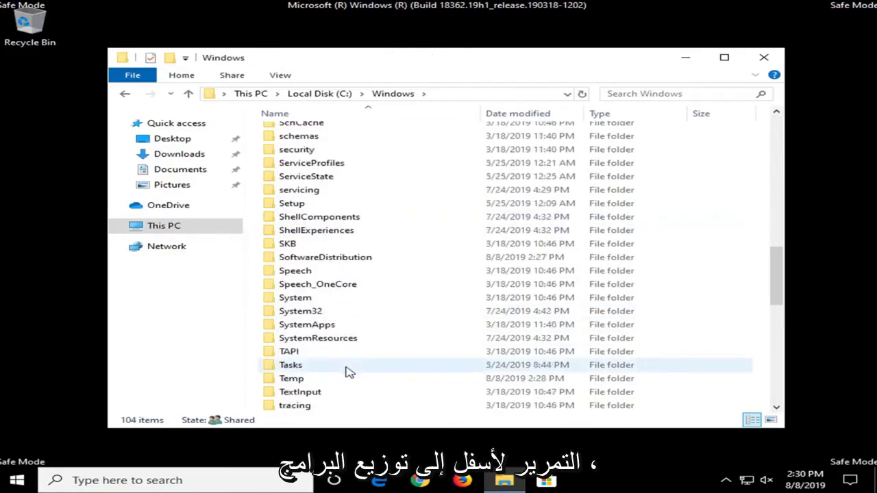
double_click(289, 257)
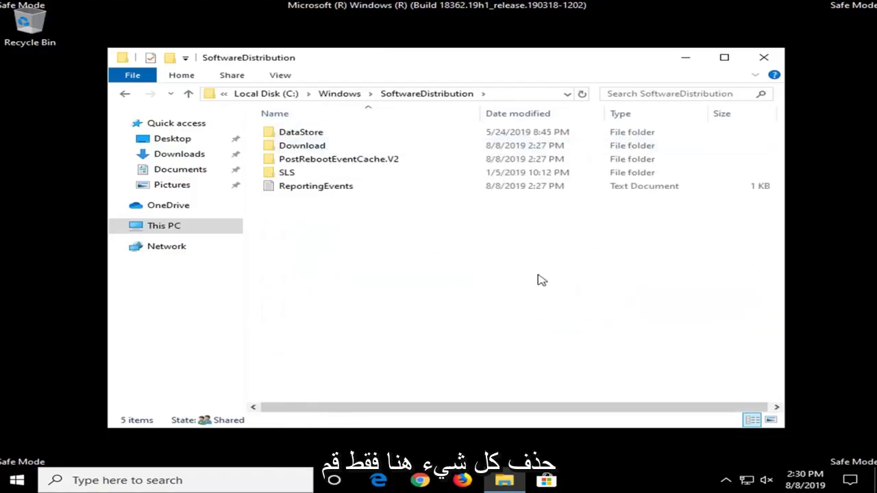
- Select all five items in SoftwareDistribution and delete them
left_click_drag(538, 274, 293, 117)
right_click(327, 156)
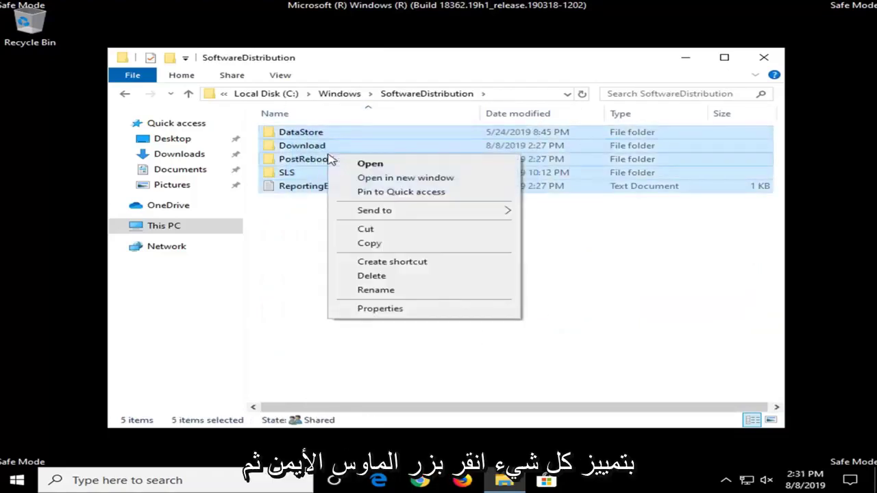
left_click(427, 289)
right_click(480, 168)
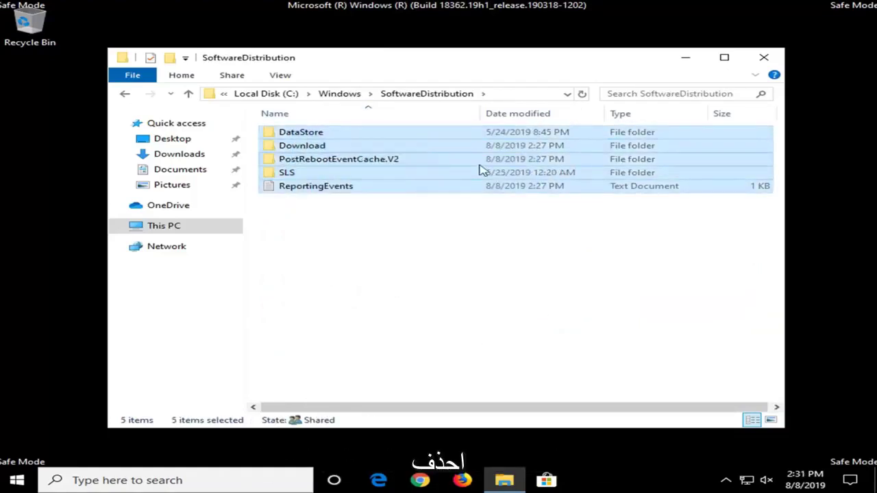
left_click(533, 287)
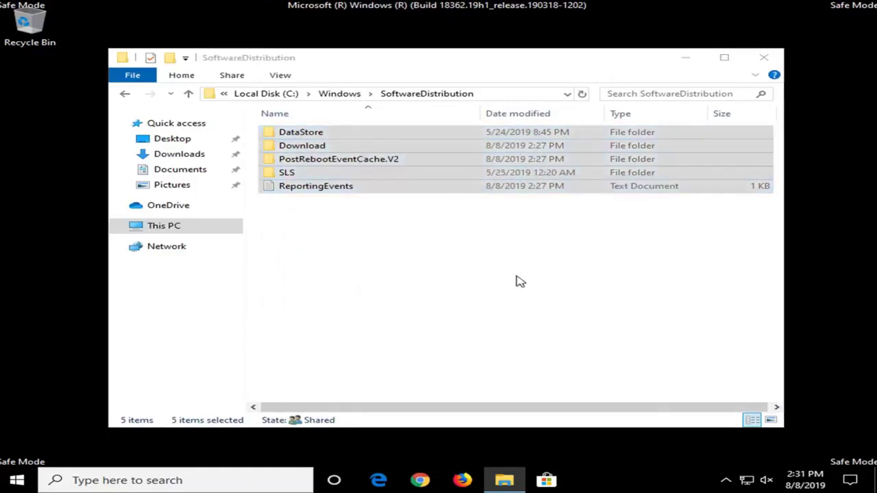
- Close the empty folder window and restart the PC from the Start power menu
left_click(764, 57)
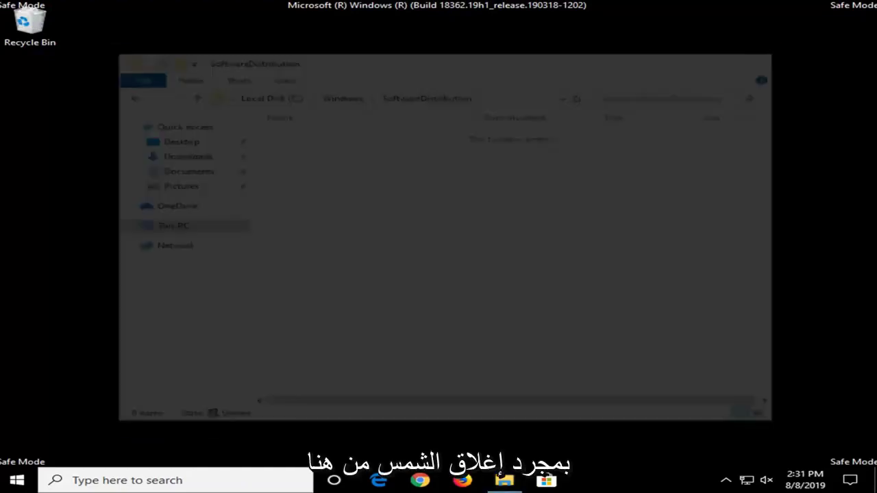
left_click(16, 481)
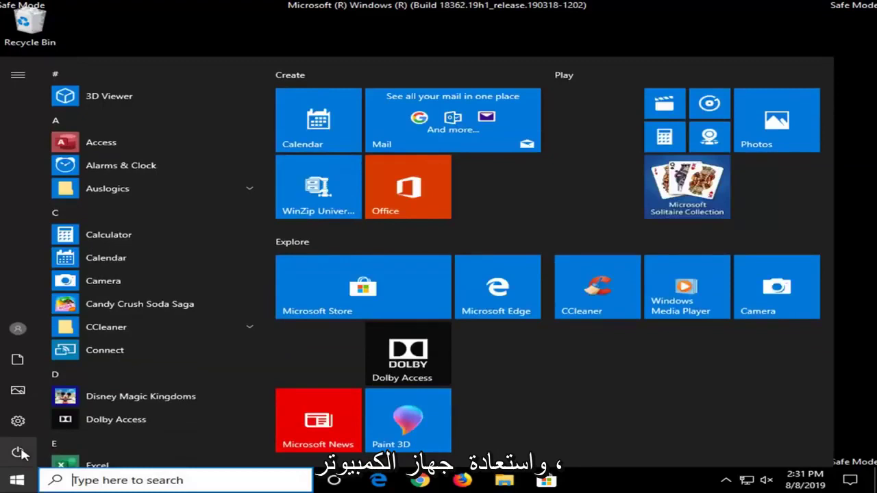
left_click(19, 453)
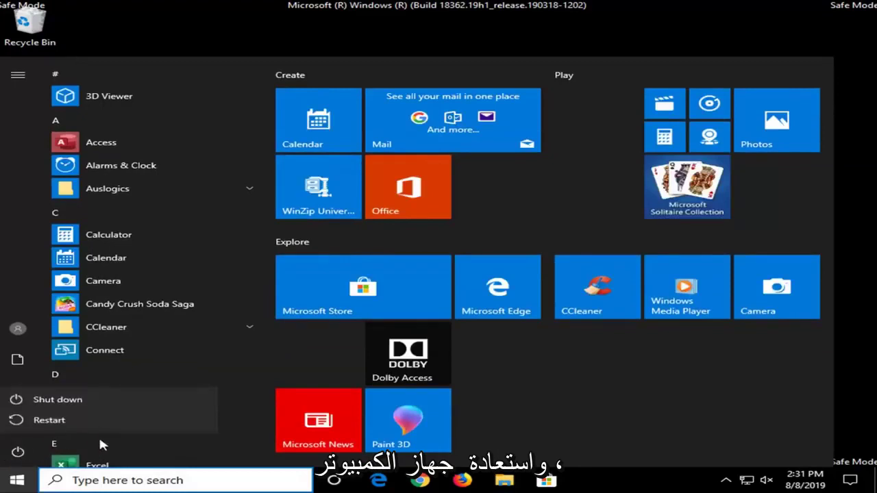
left_click(43, 420)
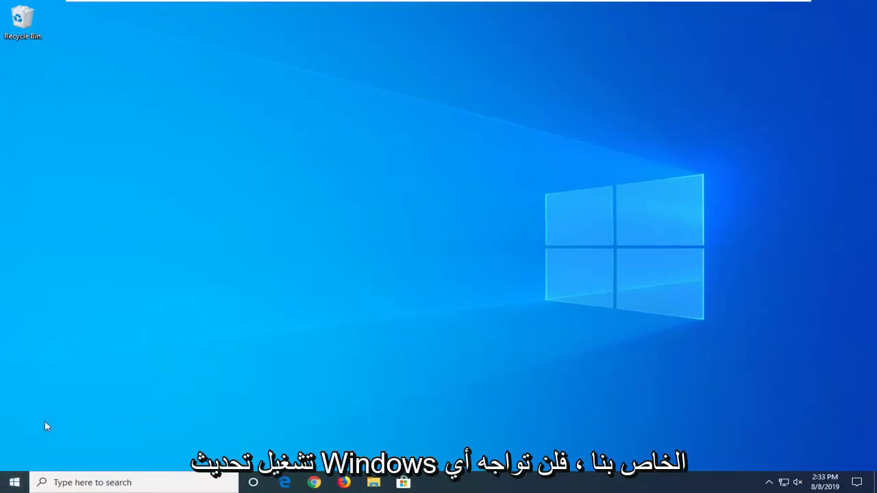
- Search for 'troubleshoot', dismiss the stray Tips app, and open Troubleshoot settings
left_click(15, 485)
type("t")
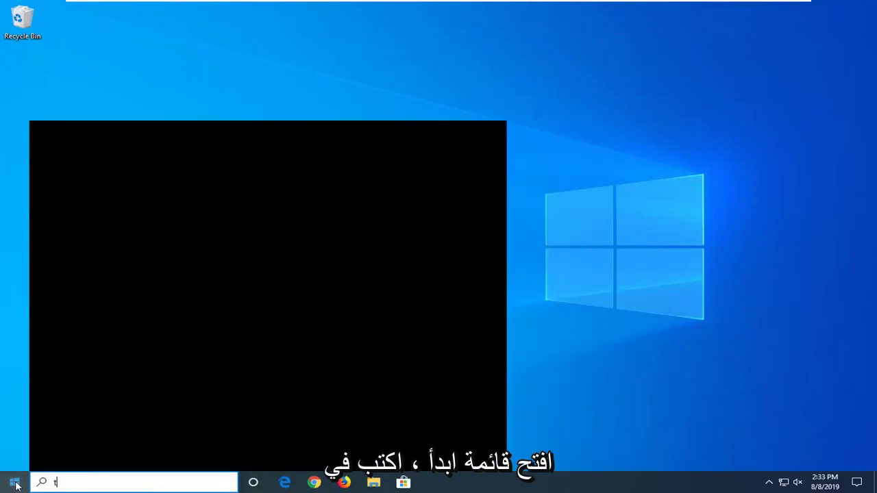
type("roubleshoot")
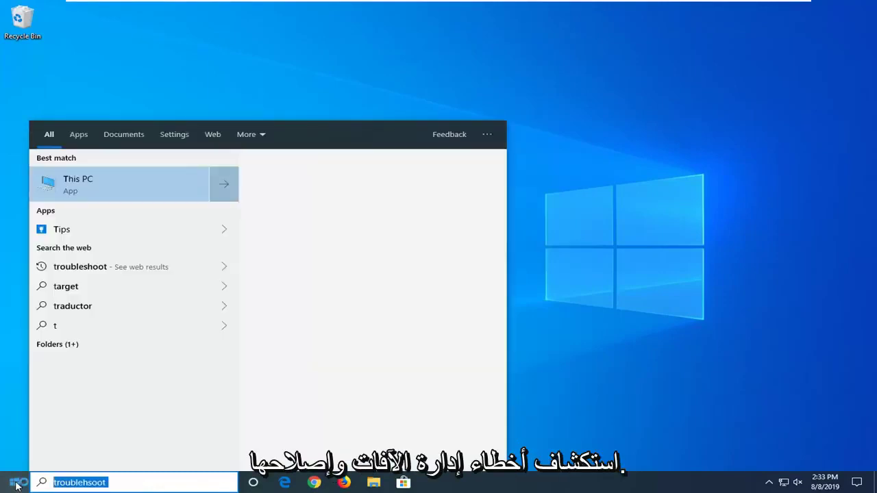
type("tro")
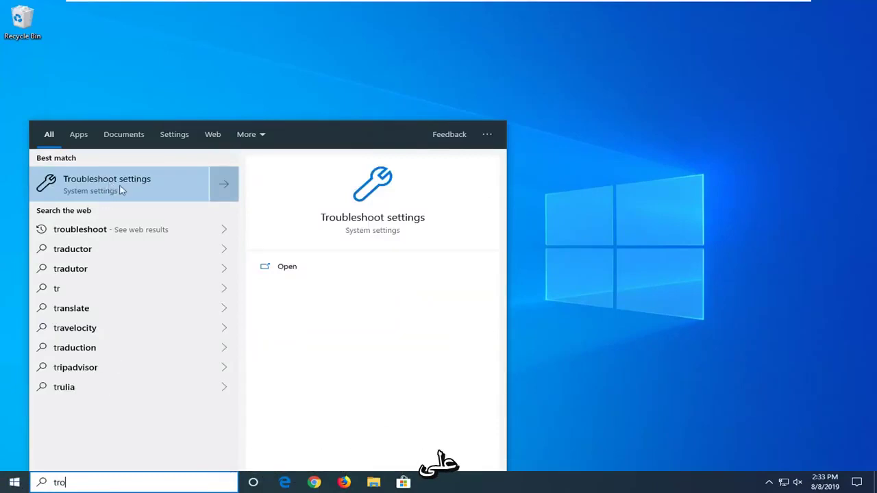
type("ublesh")
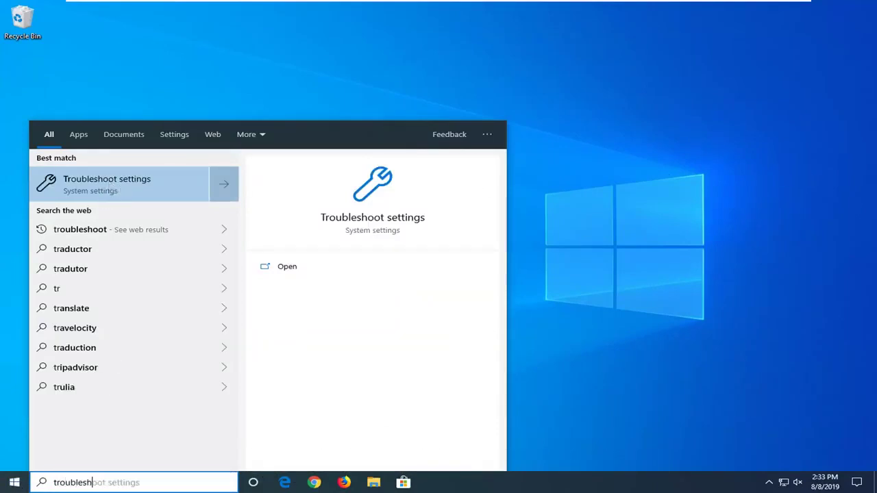
type("oot")
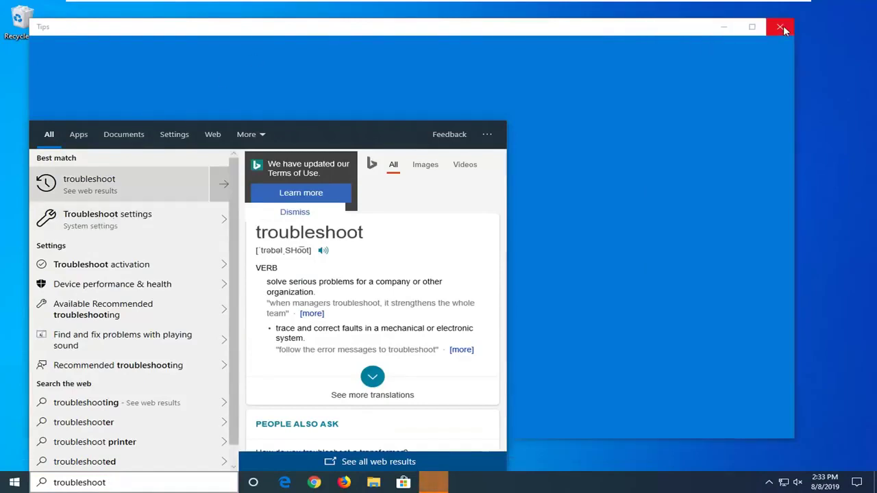
left_click(779, 26)
left_click(95, 226)
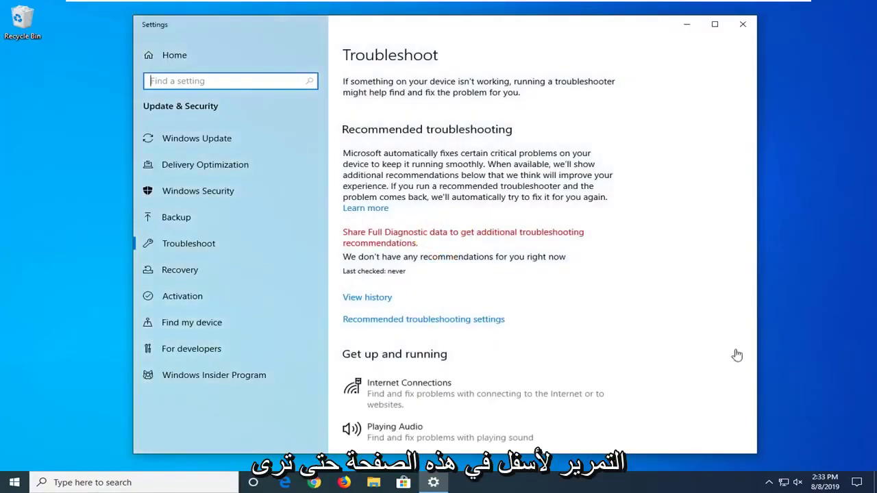
- Expand the Windows Update entry and run its troubleshooter to completion
scroll(477, 299, "down", 3)
scroll(478, 300, "down", 1)
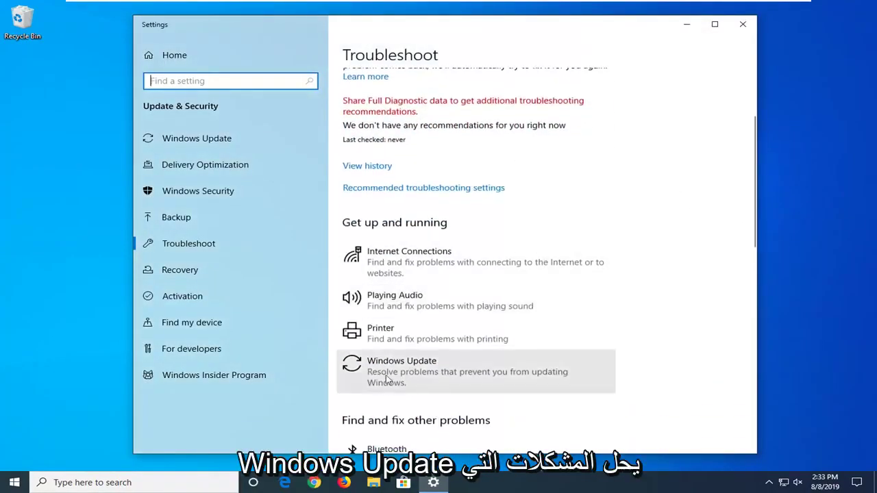
left_click(459, 377)
scroll(466, 376, "down", 2)
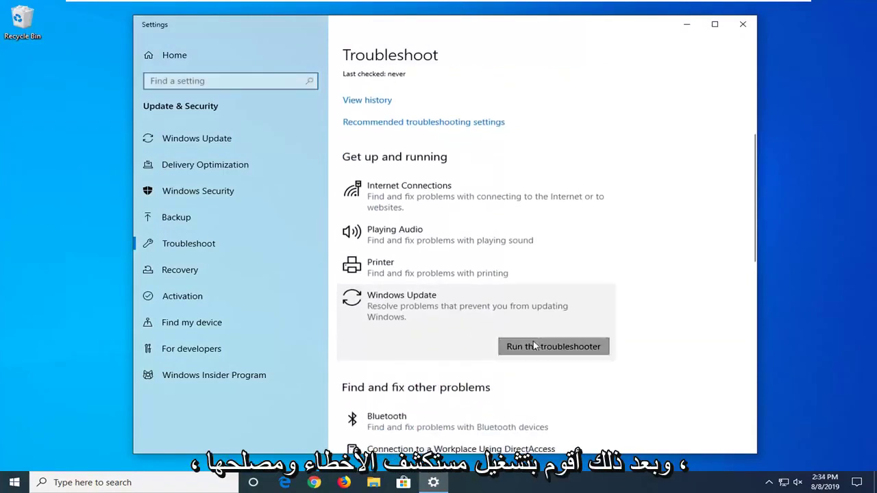
left_click(535, 346)
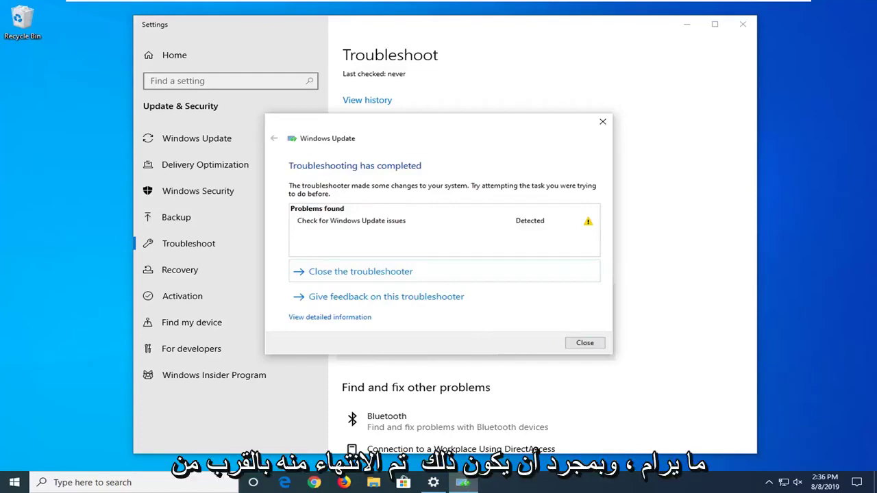
- Close the completed troubleshooter dialog and the Settings window
left_click(584, 343)
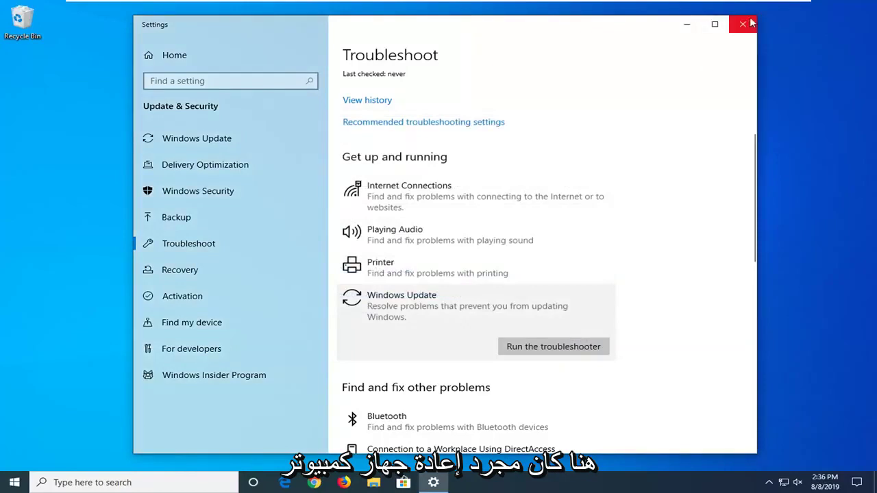
left_click(743, 26)
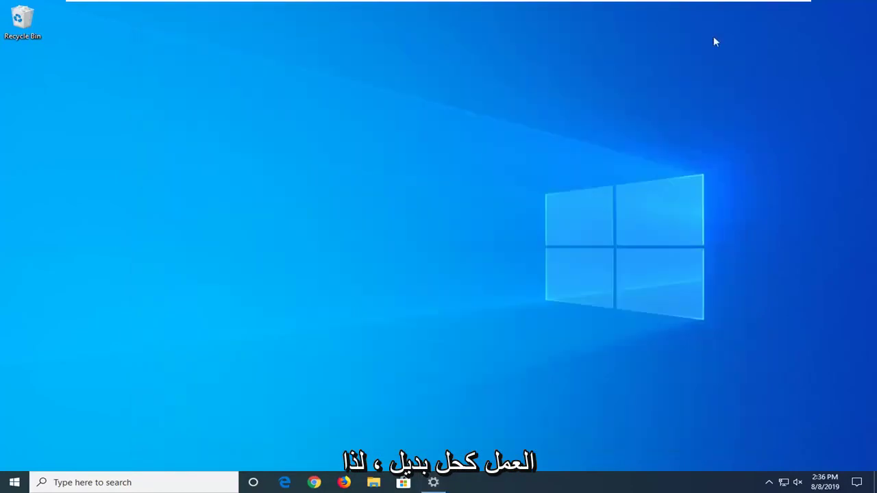